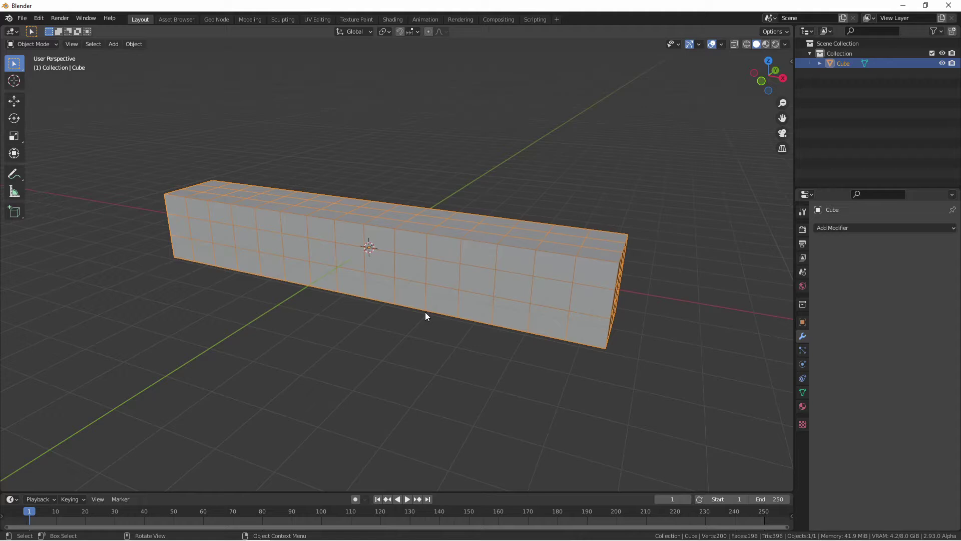
# - Deselect the box and add a Bezier curve from the top view
pyautogui.click(380, 311)
pyautogui.press('`')
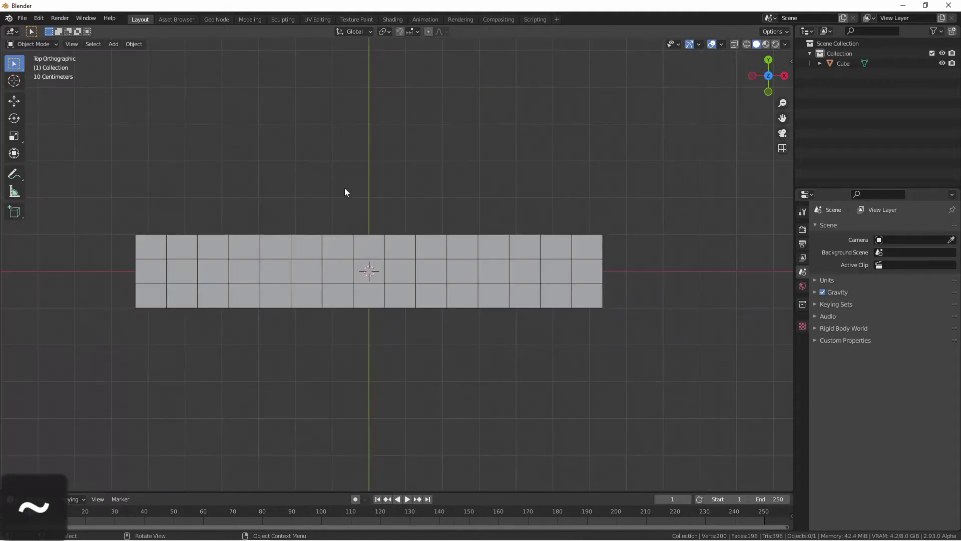
pyautogui.hotkey('shift', 'a')
pyautogui.moveTo(367, 275)
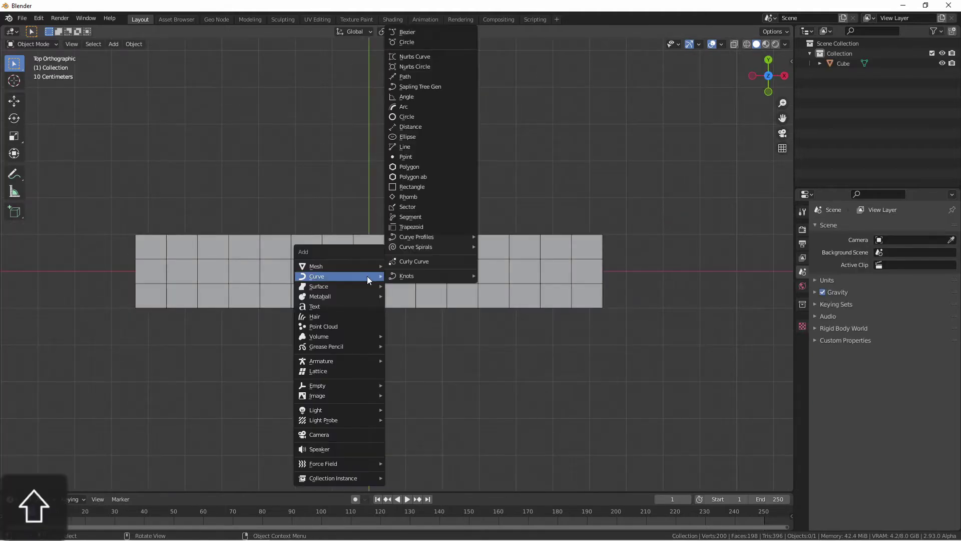
pyautogui.click(413, 33)
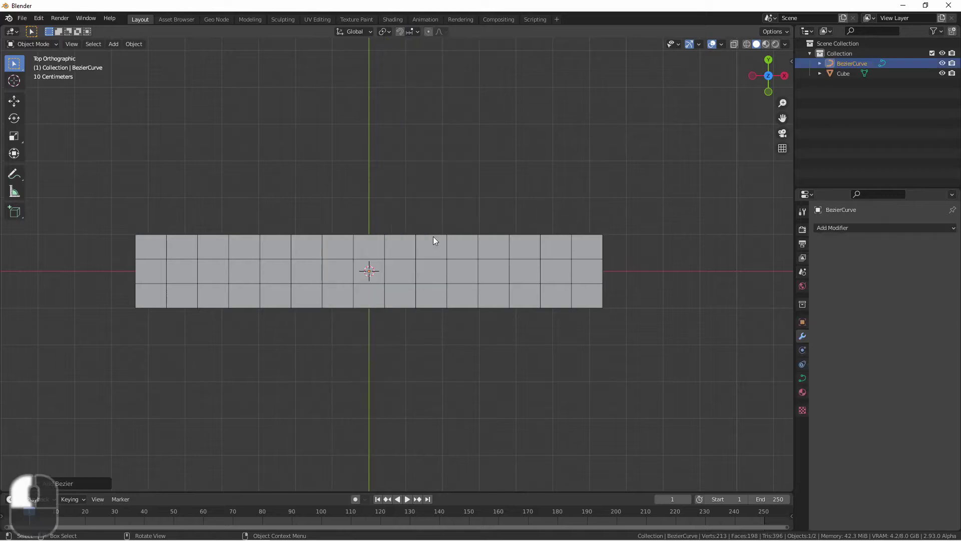
# - Show wireframe, enlarge the curve to span the box's length, and apply its scale
pyautogui.hotkey('shift', 'z')
pyautogui.press('s')
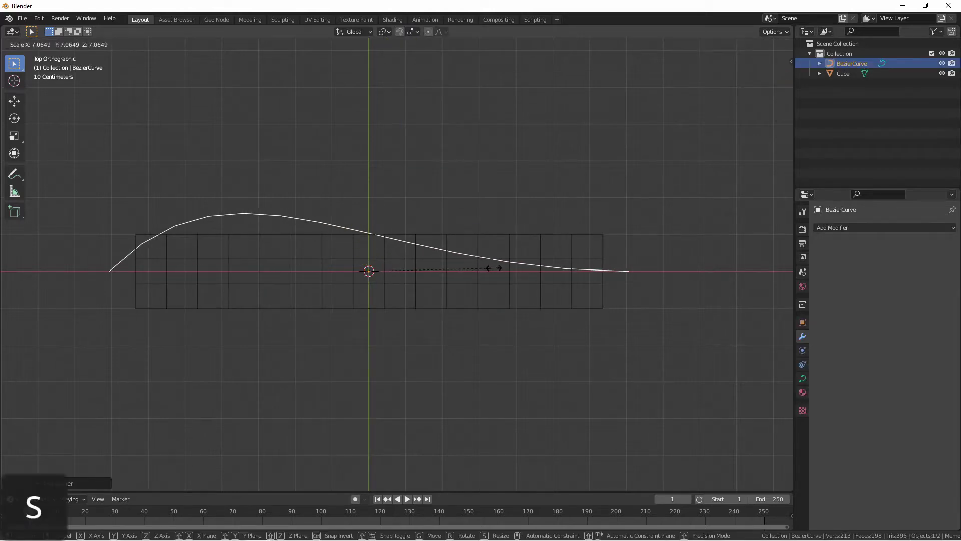
pyautogui.click(483, 268)
pyautogui.hotkey('ctrl', 'a')
pyautogui.click(472, 278)
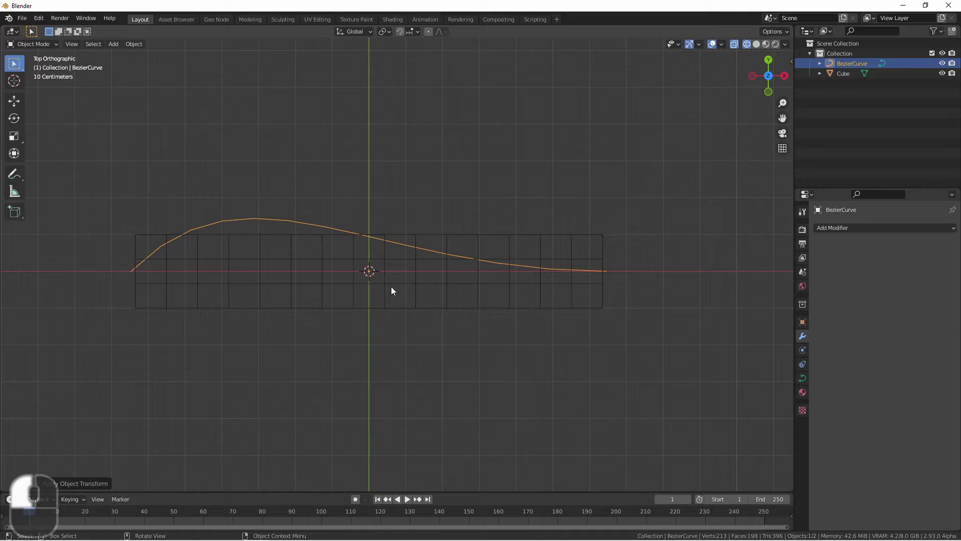
# - Add a Curve modifier to the box with BezierCurve as its curve object
pyautogui.click(420, 278)
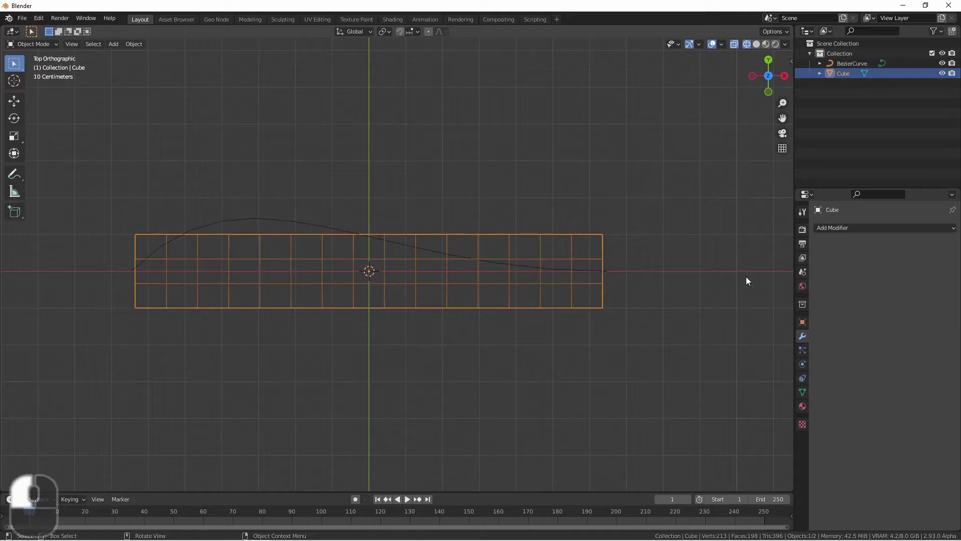
pyautogui.click(824, 230)
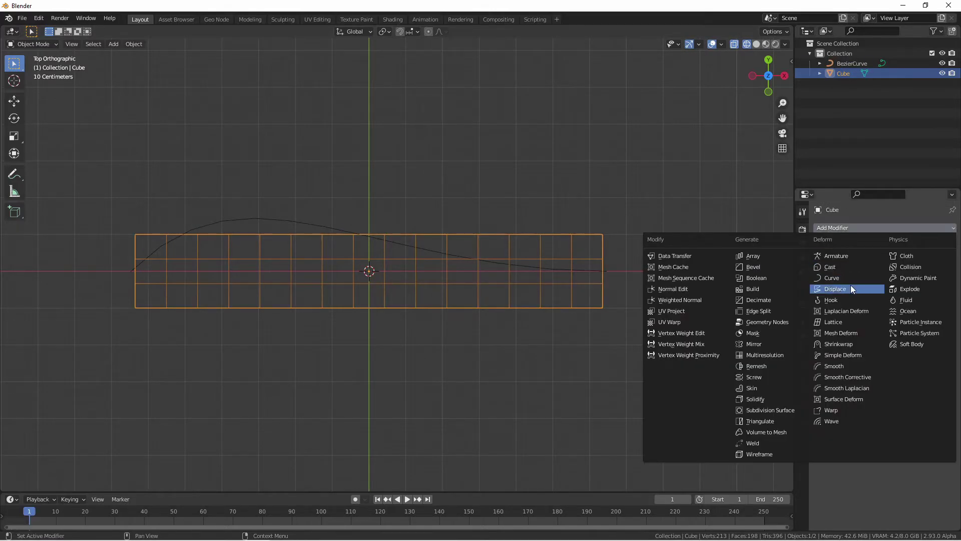
pyautogui.click(832, 278)
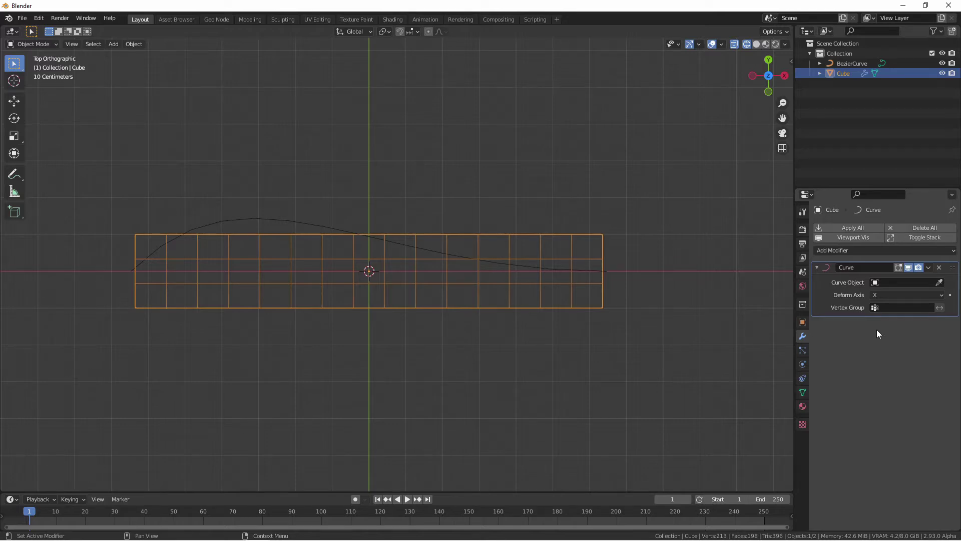
pyautogui.click(939, 282)
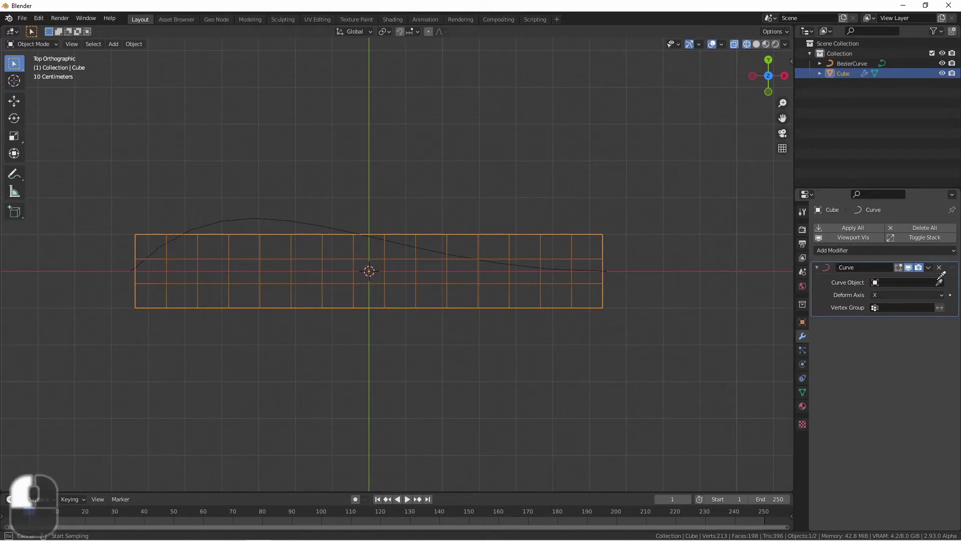
pyautogui.click(277, 223)
pyautogui.scroll(-5, 413, 286)
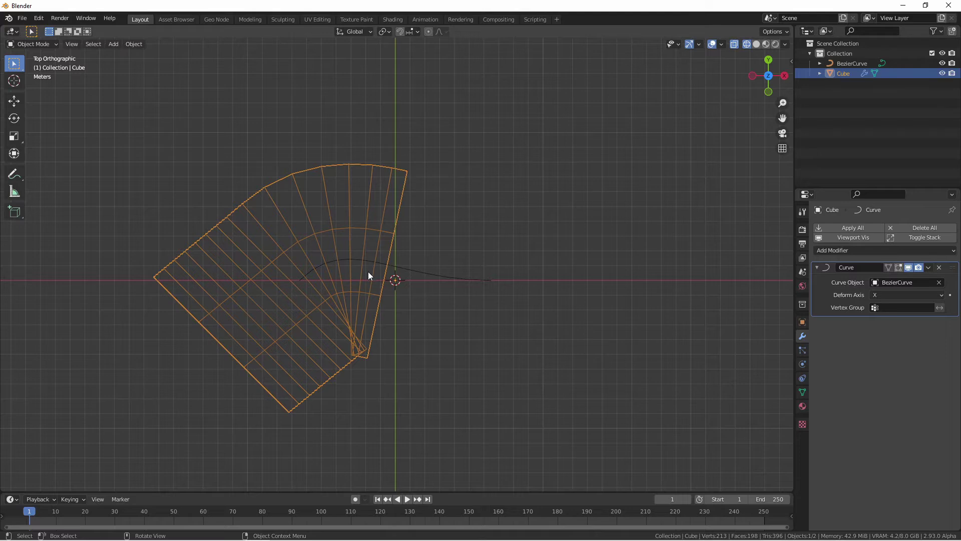
# - Remove the box's Curve modifier and reposition the Bezier curve along the box
pyautogui.hotkey('ctrl', 'x')
pyautogui.scroll(4, 402, 325)
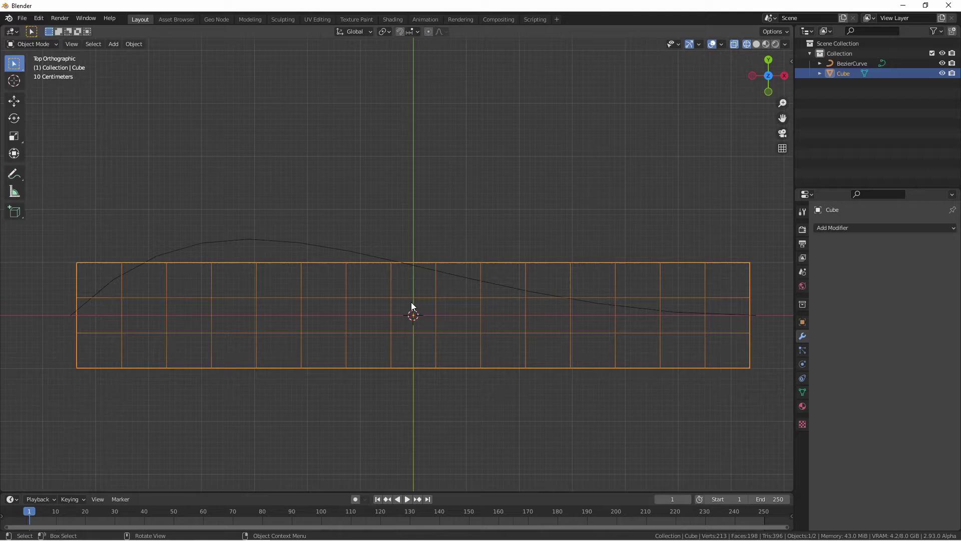
pyautogui.click(419, 267)
pyautogui.press('g')
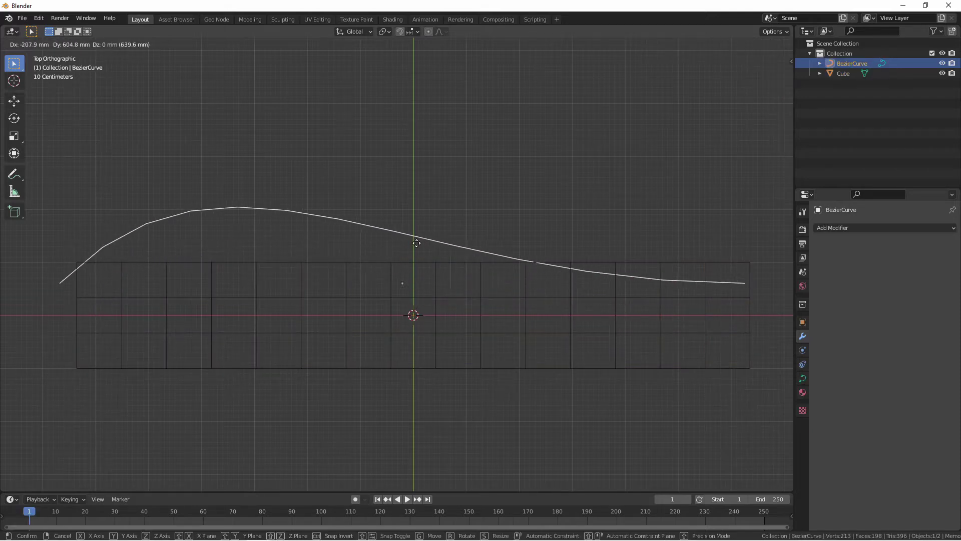
pyautogui.click(431, 275)
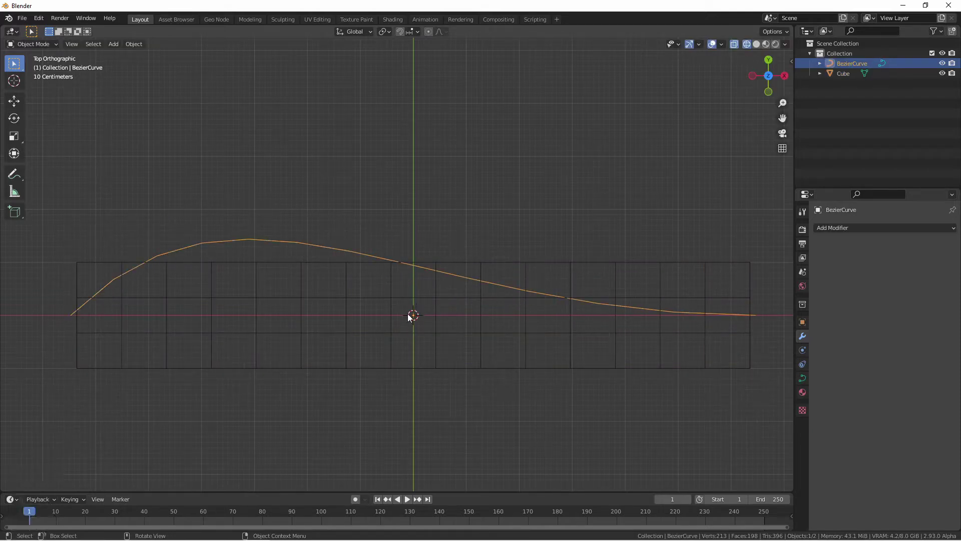
# - Display the curve's normals in Edit Mode via Overlays, then return to Object Mode
pyautogui.press('Tab')
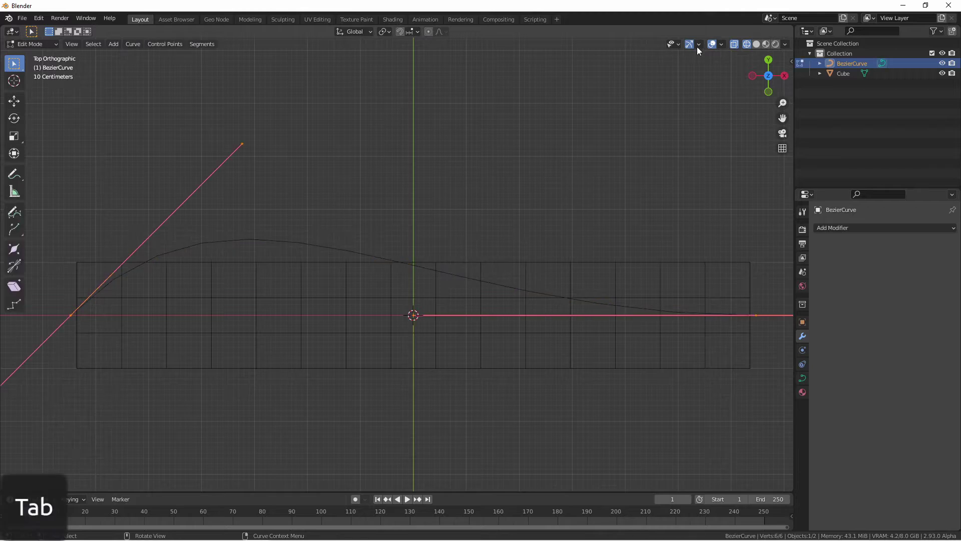
pyautogui.click(722, 45)
pyautogui.click(660, 295)
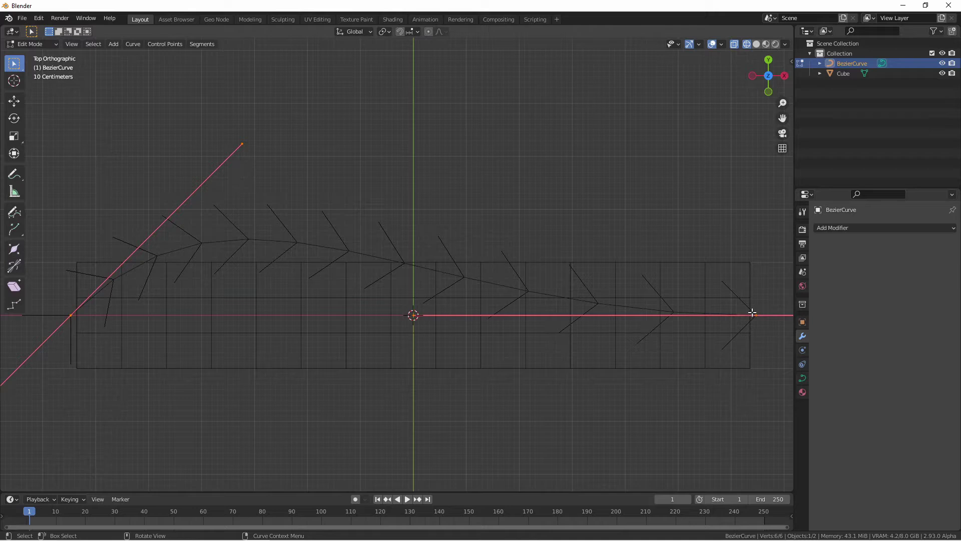
pyautogui.press('Tab')
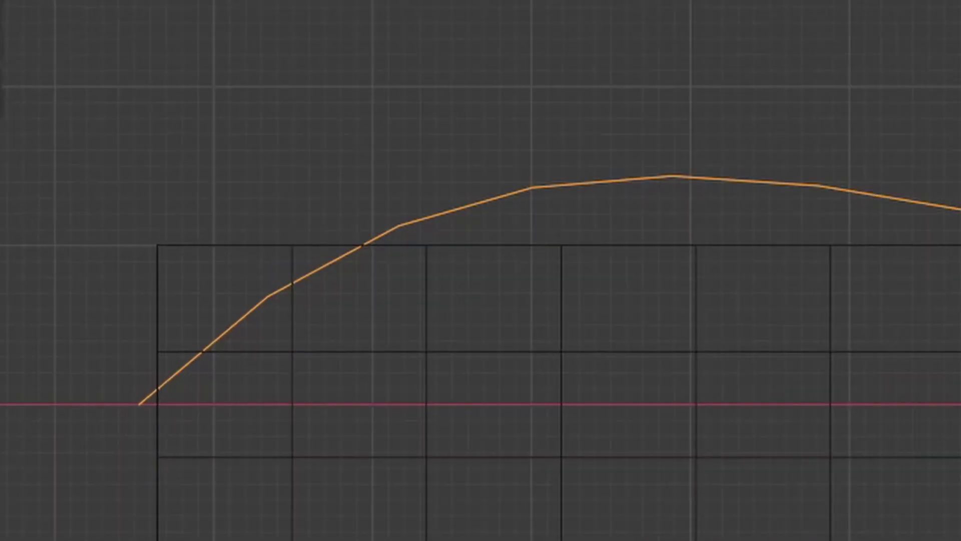
# - Move the box back so it sits centred under the Bezier curve
pyautogui.click(749, 404)
pyautogui.press('g')
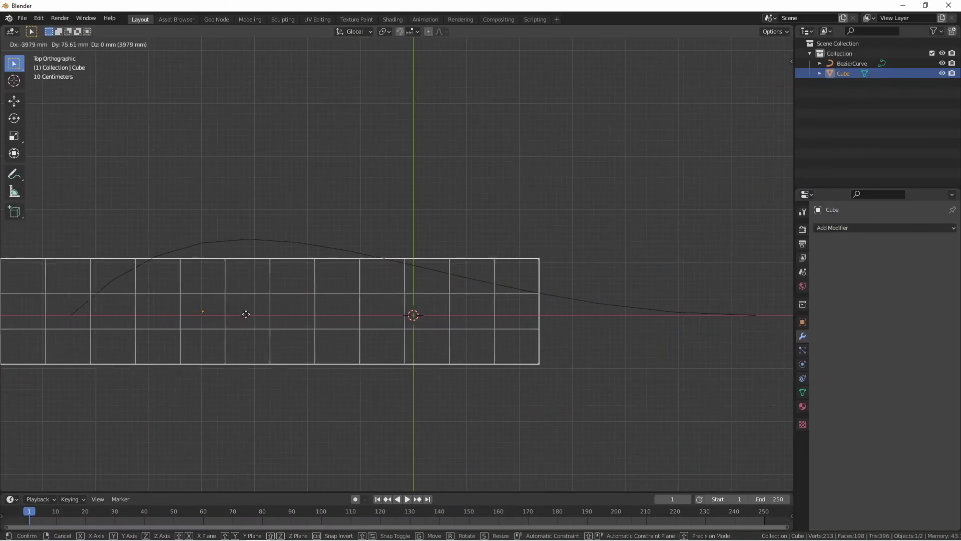
pyautogui.click(432, 318)
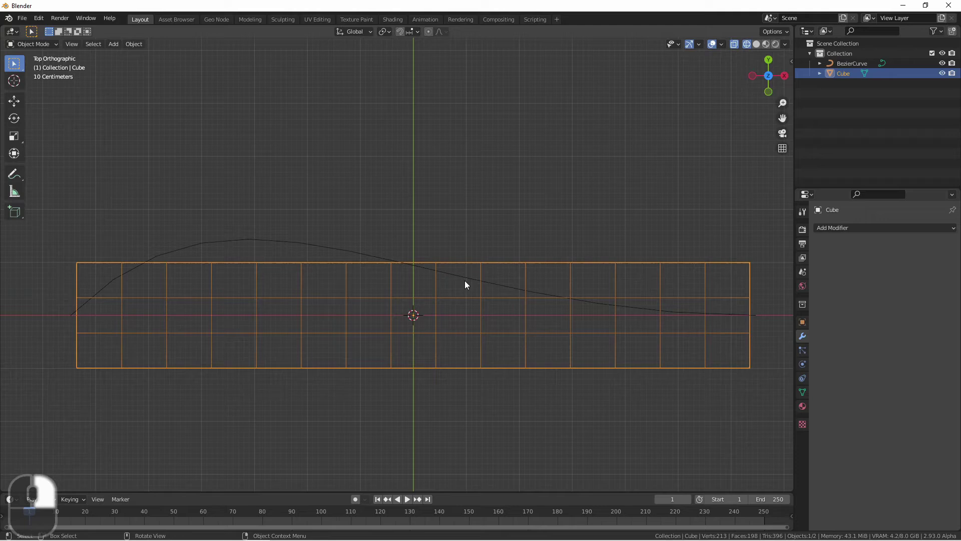
# - Give the box a Curve modifier targeting BezierCurve and frame the bent result
pyautogui.click(871, 229)
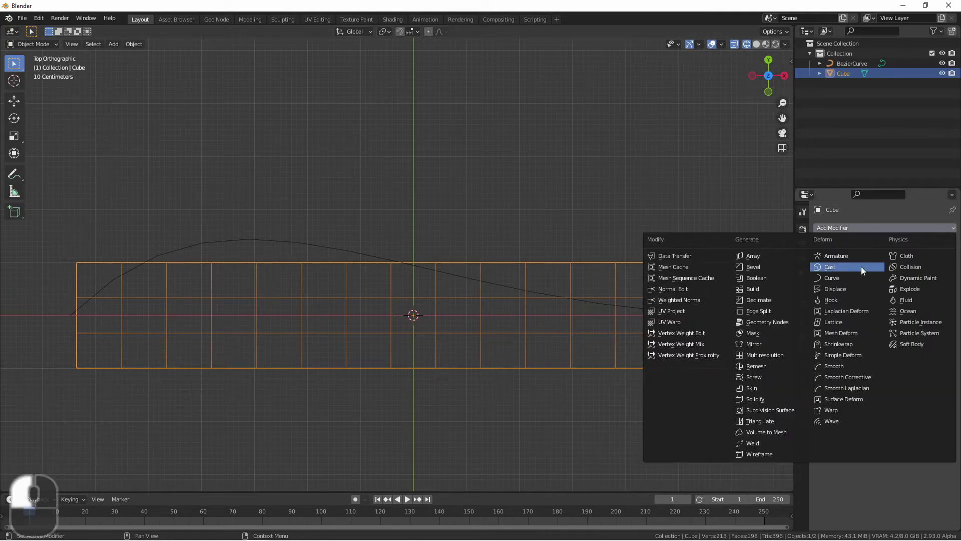
pyautogui.click(832, 277)
pyautogui.click(907, 282)
pyautogui.click(886, 298)
pyautogui.scroll(-3, 241, 264)
pyautogui.keyDown('shift'); pyautogui.moveTo(241, 264); pyautogui.dragTo(284, 225, button='middle'); pyautogui.keyUp('shift')
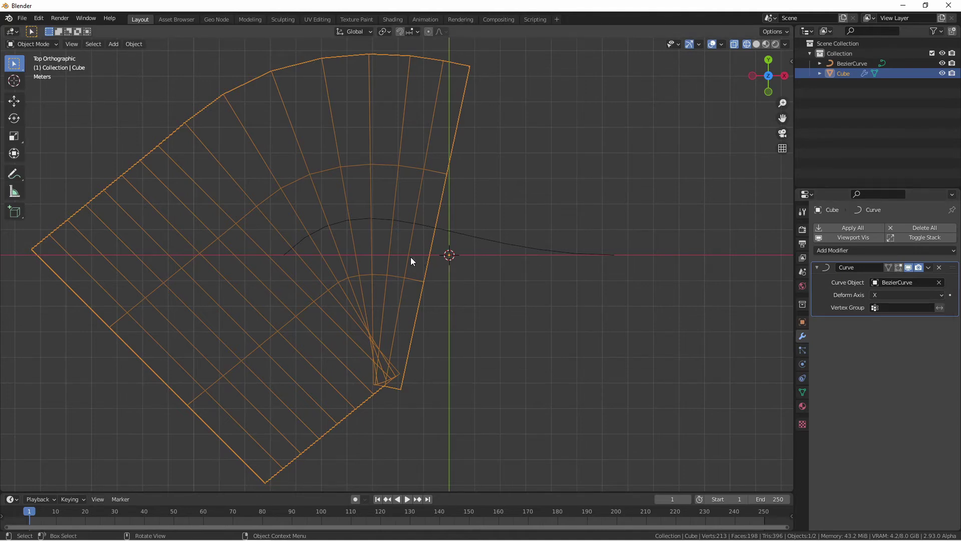
# - Try sliding the cube along X, then change the modifier's Deform Axis to Y
pyautogui.press('g')
pyautogui.press('x')
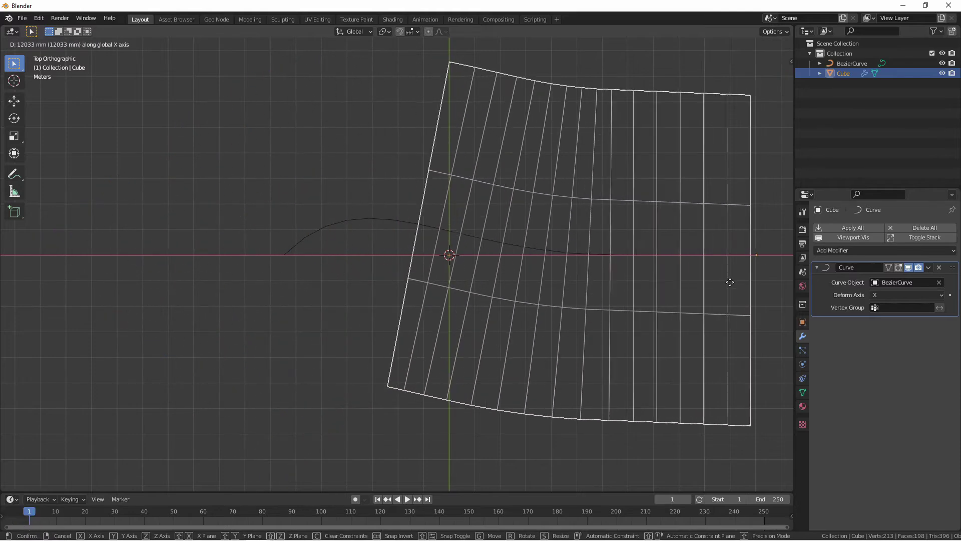
pyautogui.press('Escape')
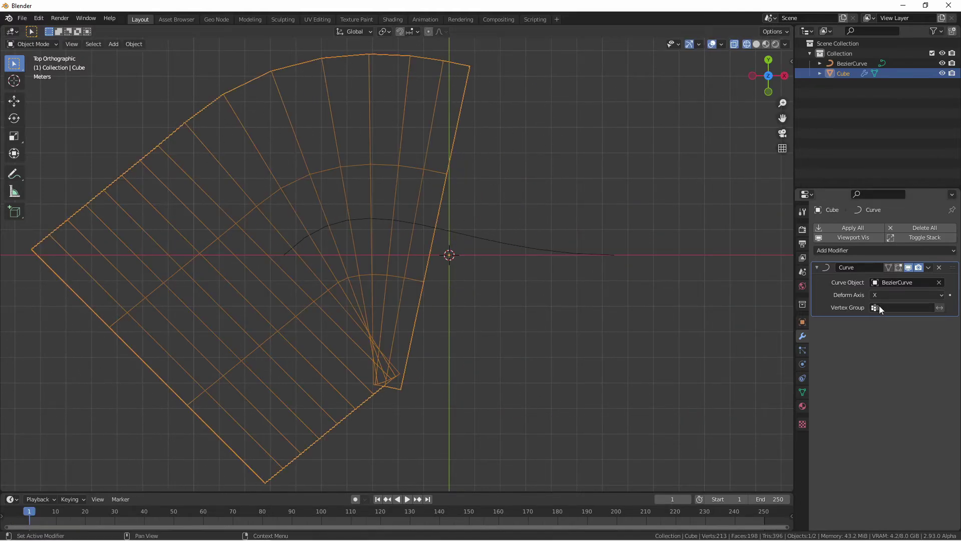
pyautogui.click(886, 297)
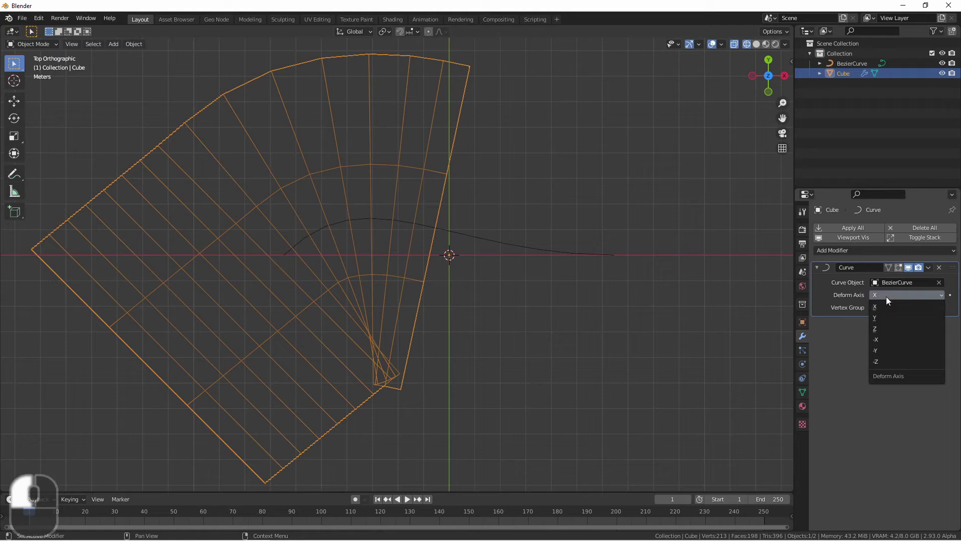
pyautogui.click(892, 319)
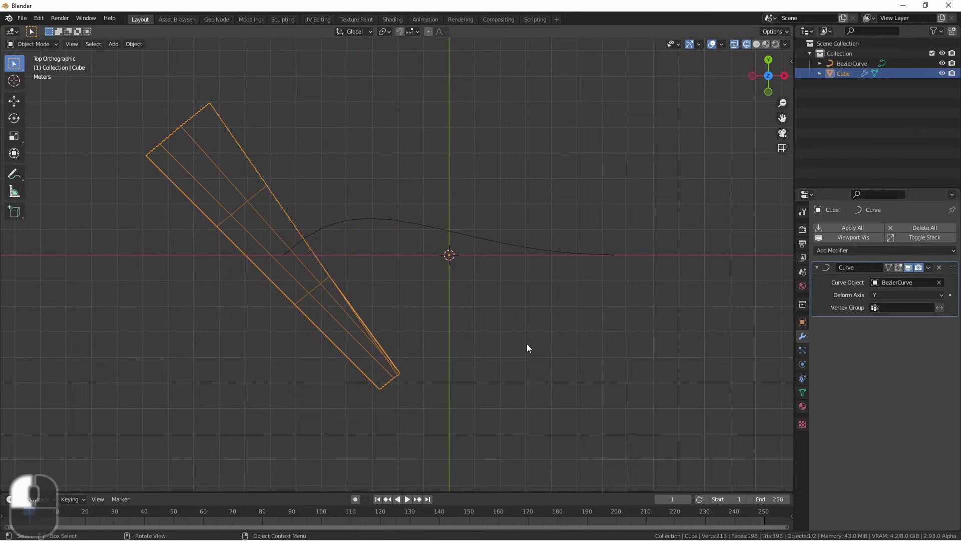
# - Orbit into perspective and move the cube along the Y axis
pyautogui.moveTo(527, 344); pyautogui.dragTo(366, 239, button='middle')
pyautogui.press('g')
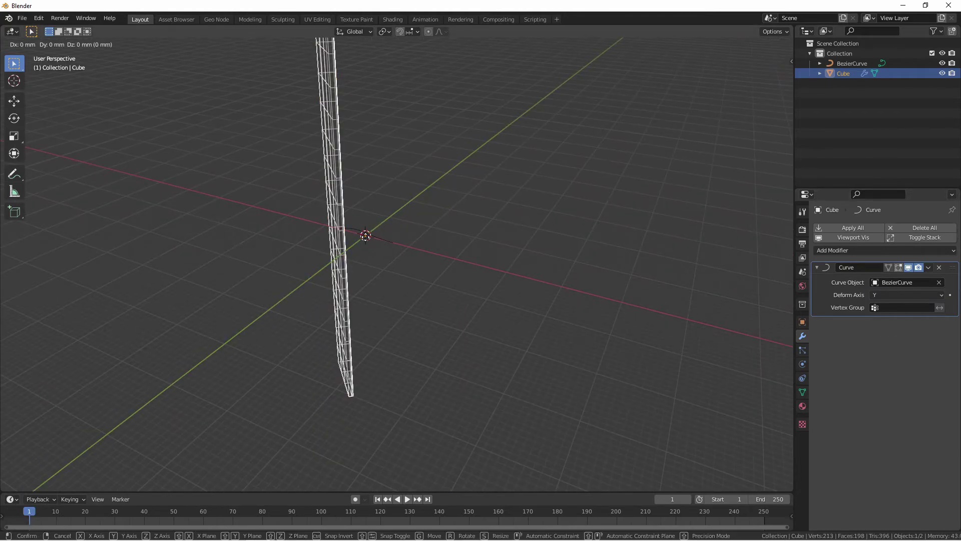
pyautogui.press('y')
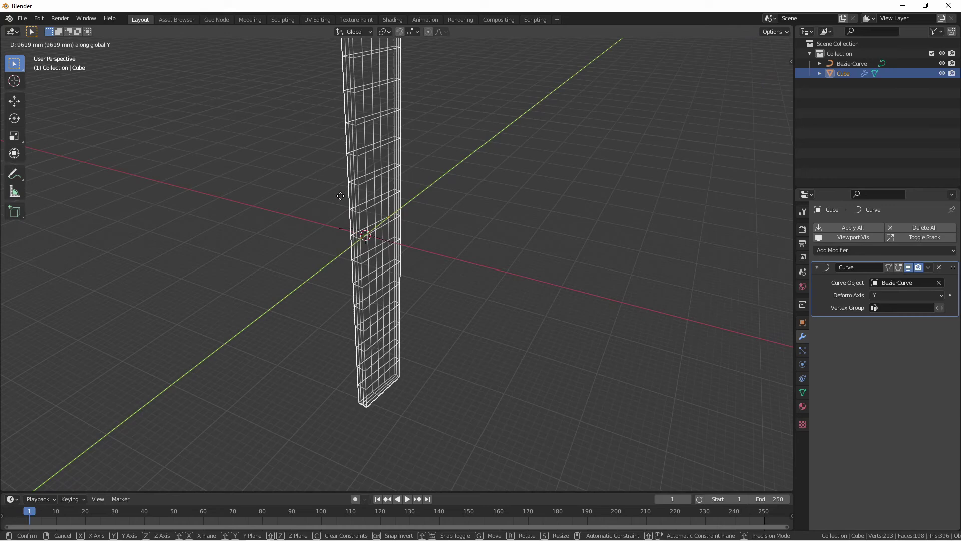
# - Place the cube along Y and switch the Deform Axis to Z
pyautogui.click(338, 266)
pyautogui.click(906, 295)
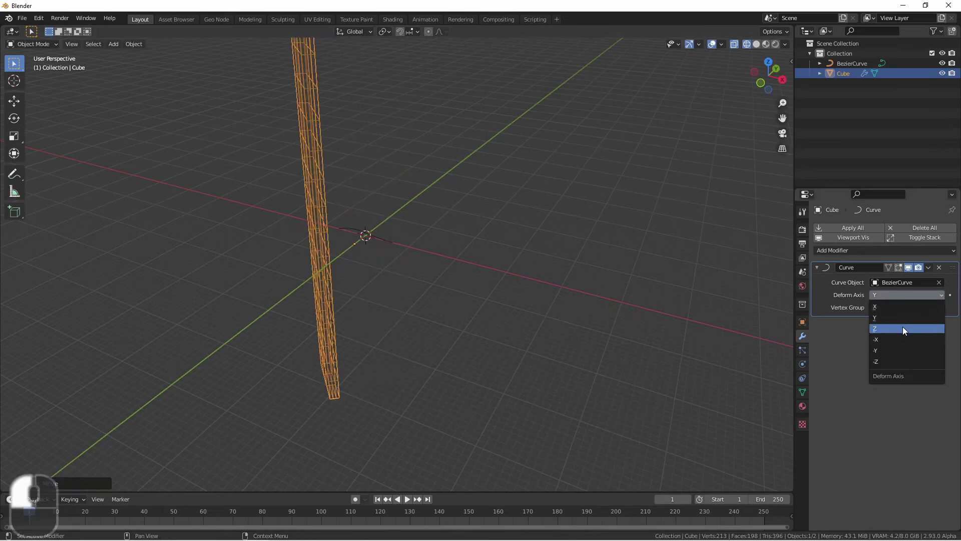
pyautogui.click(894, 326)
# - Move the cube along the Z axis in the front view
pyautogui.press('`')
pyautogui.press('g')
pyautogui.rightClick(374, 299)
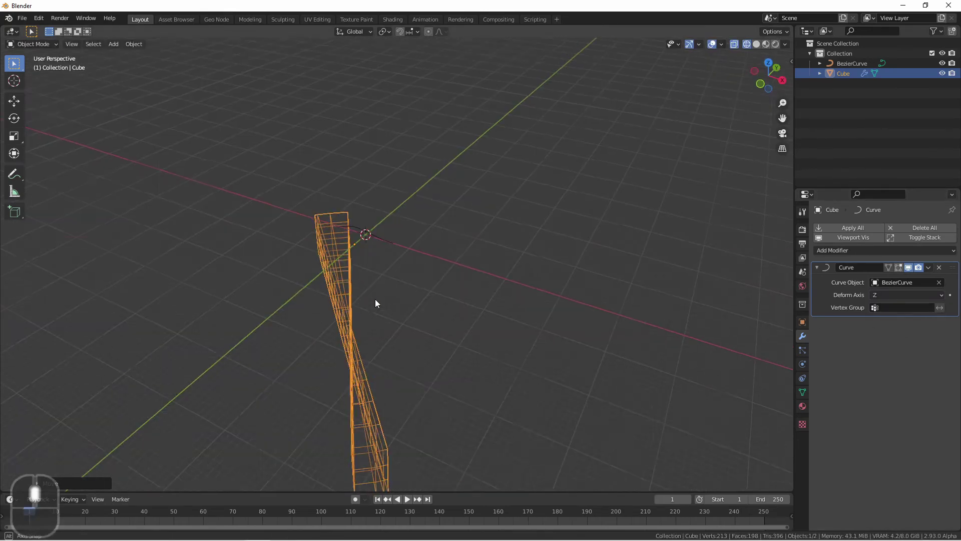
pyautogui.press('g')
pyautogui.press('z')
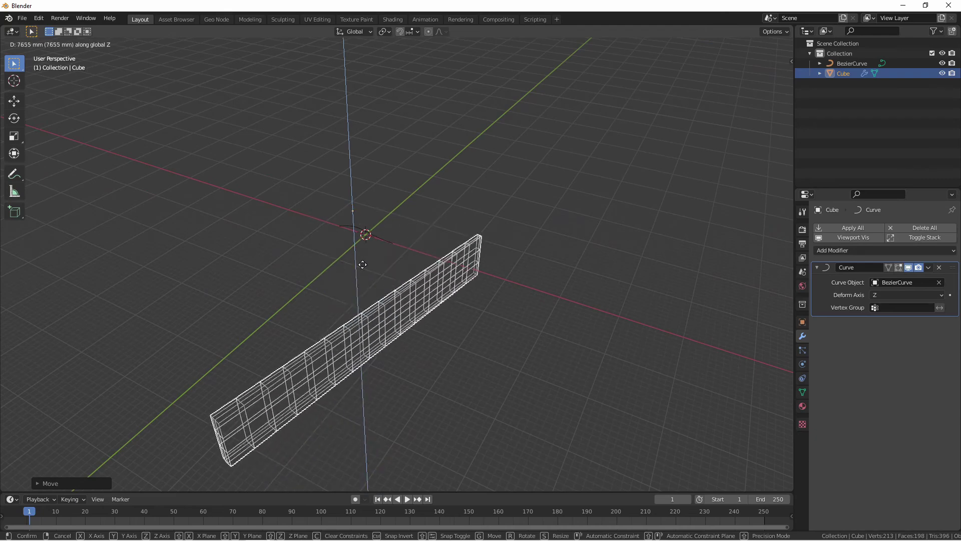
pyautogui.click(360, 266)
# - Set the Deform Axis to -X and view the bent cube from the top
pyautogui.click(894, 295)
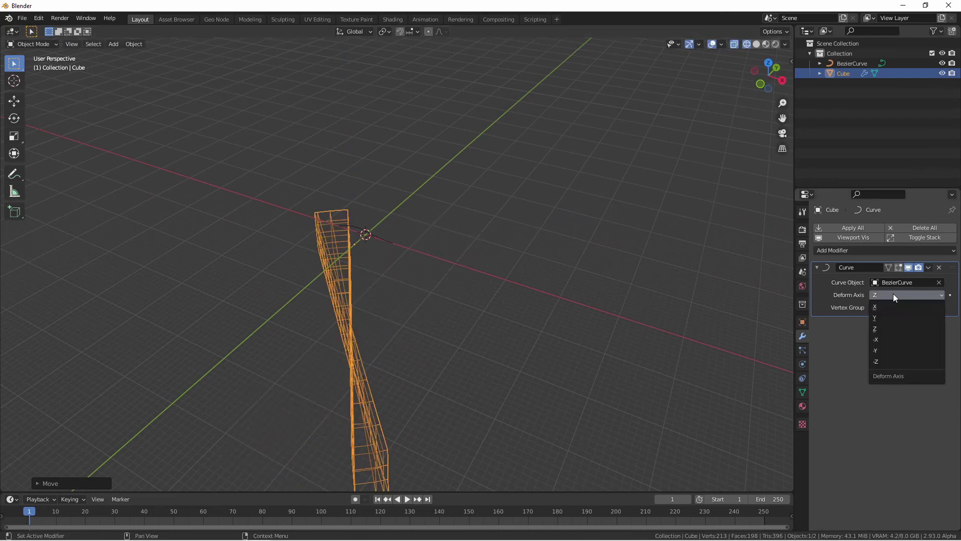
pyautogui.click(906, 339)
pyautogui.press('KP_7')
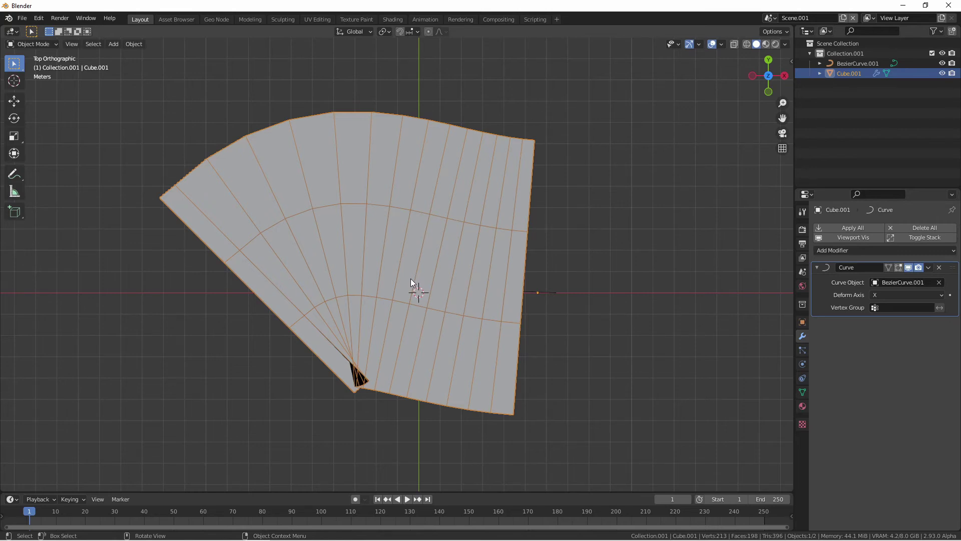
# - Select the mesh's top row of vertices in Edit Mode and assign them to a vertex group
pyautogui.press('KP_1')
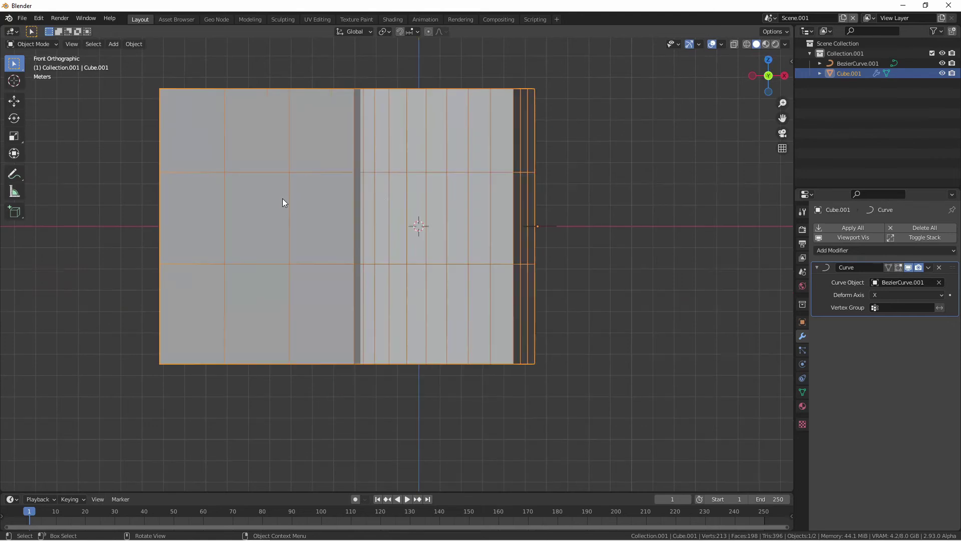
pyautogui.press('Tab')
pyautogui.moveTo(343, 146); pyautogui.dragTo(707, 219)
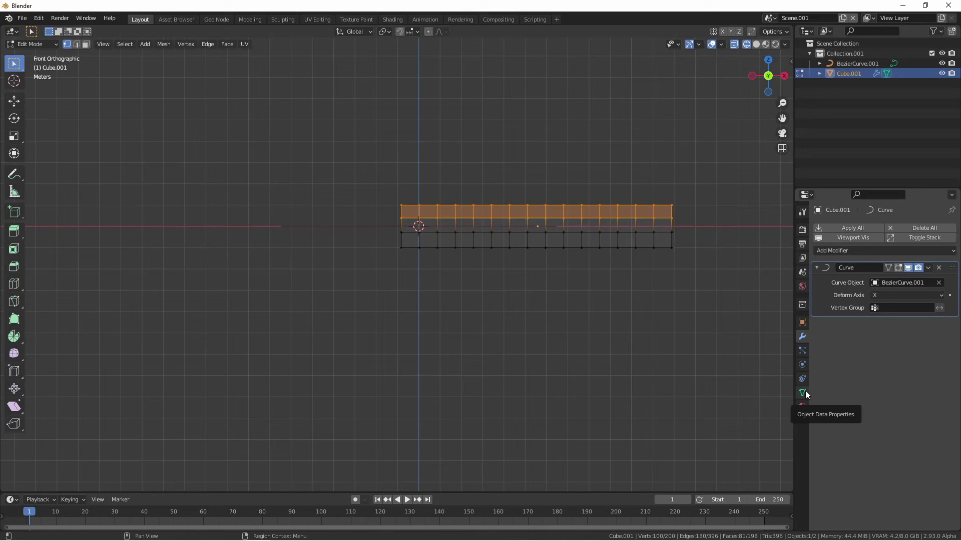
pyautogui.click(803, 392)
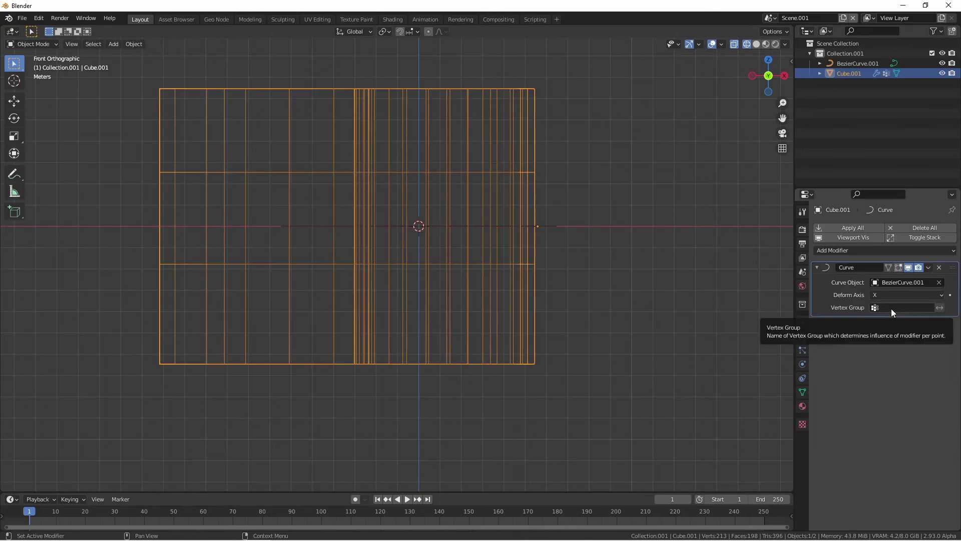
# - Limit the Curve modifier to vertex group Group with Invert on, viewed in solid shading
pyautogui.click(891, 308)
pyautogui.click(887, 323)
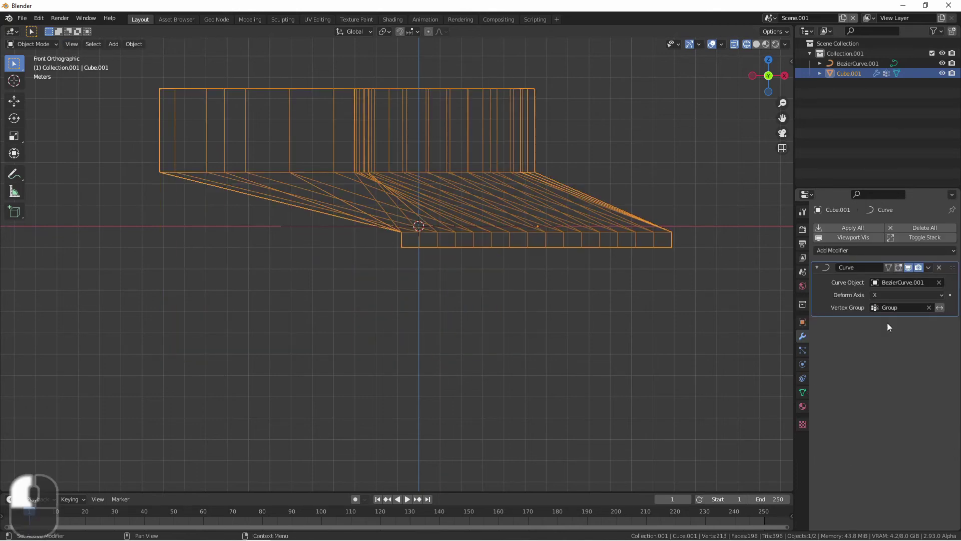
pyautogui.moveTo(459, 138)
pyautogui.mouseDown(button='middle')
pyautogui.moveTo(454, 259)
pyautogui.moveTo(501, 164)
pyautogui.mouseUp(button='middle')
pyautogui.press('z')
pyautogui.click(493, 259)
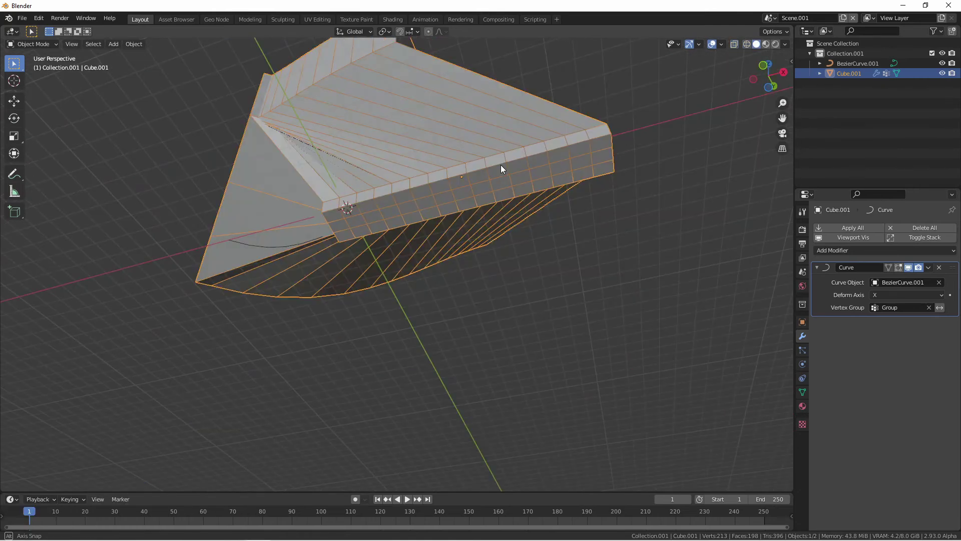
pyautogui.moveTo(500, 164); pyautogui.dragTo(521, 235, button='middle')
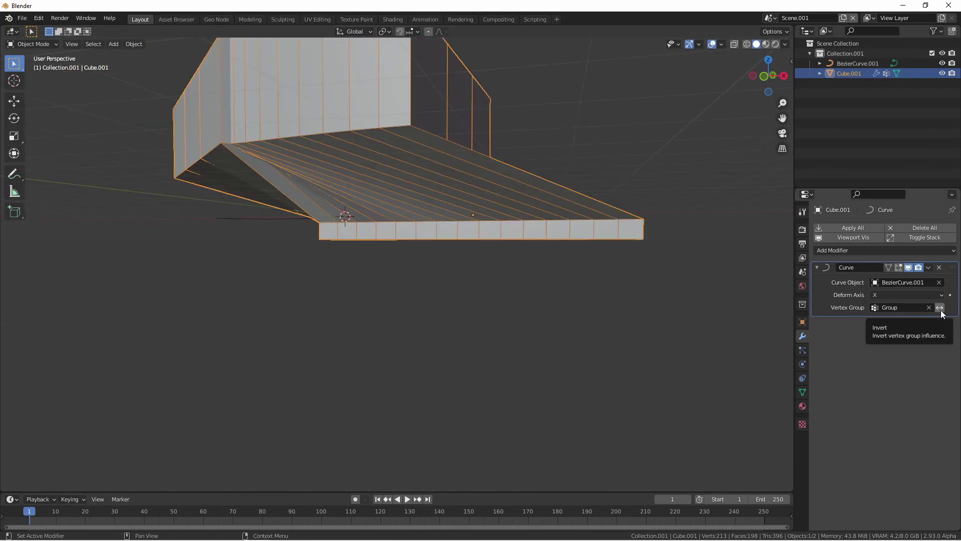
pyautogui.click(940, 308)
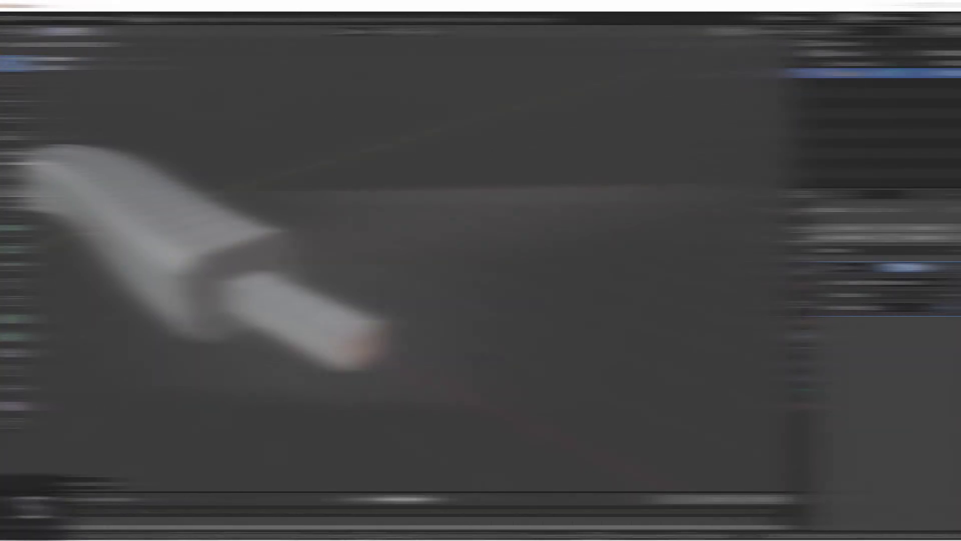
pyautogui.press('s')
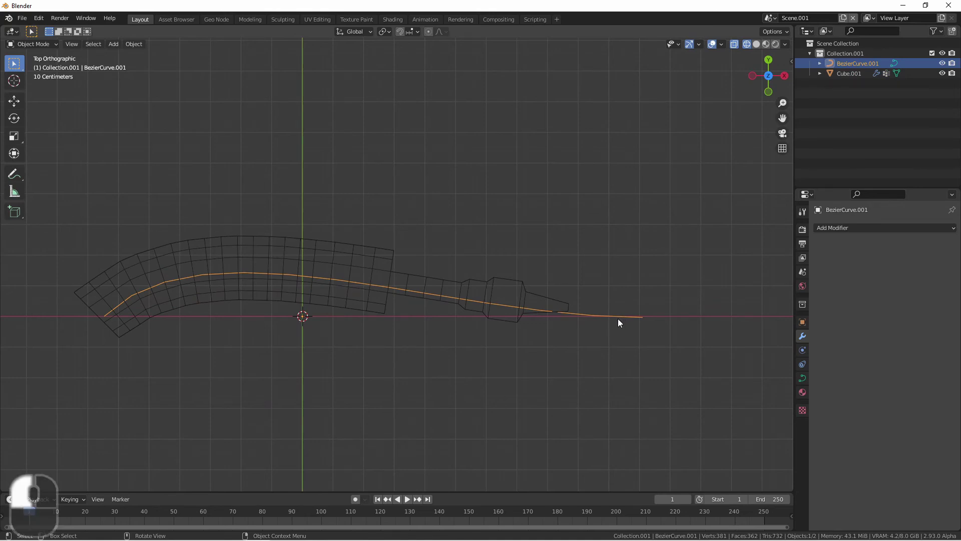
# - Move BezierCurve.001's selected points in Edit Mode to reshape its path
pyautogui.press('z')
pyautogui.moveTo(546, 323); pyautogui.dragTo(648, 332, button='middle')
pyautogui.press('Tab')
pyautogui.press('g')
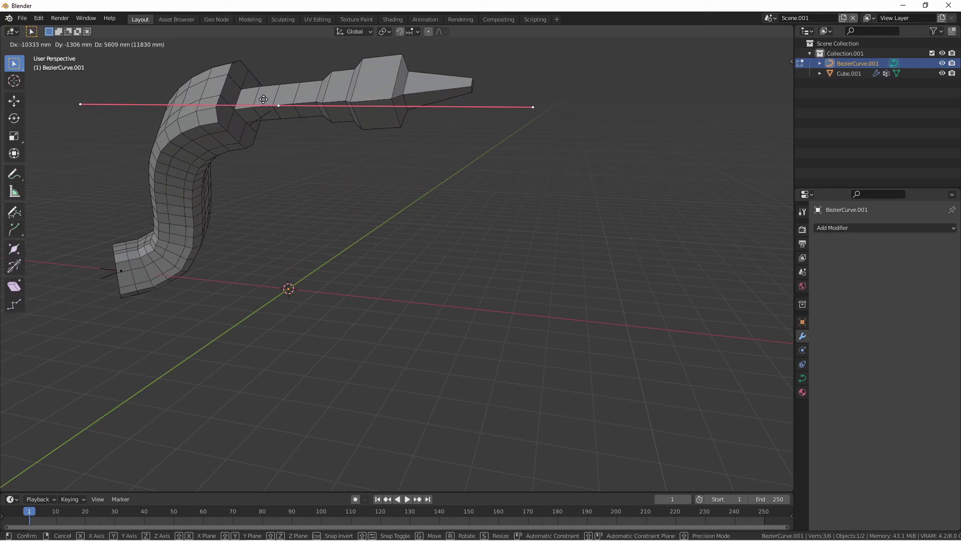
pyautogui.click(151, 170)
# - Extrude a new point from the curve, curling the mesh into a hook
pyautogui.moveTo(151, 171); pyautogui.dragTo(371, 160, button='middle')
pyautogui.press('e')
pyautogui.click(474, 315)
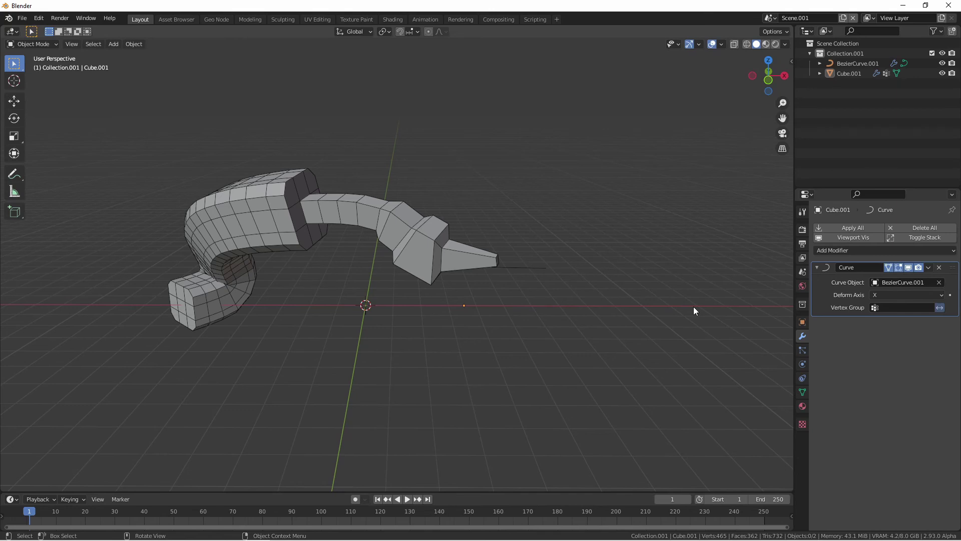